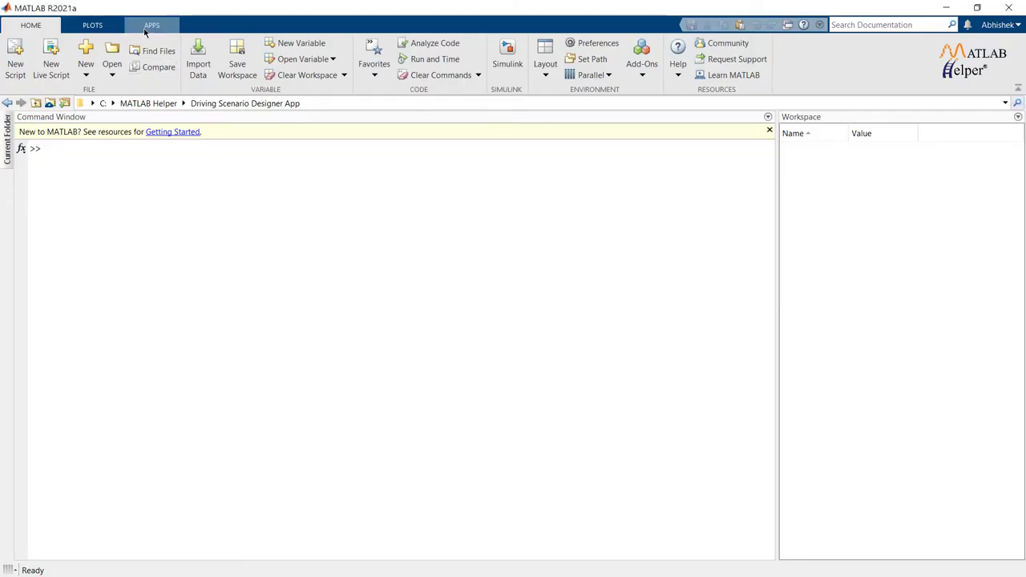
Step: Launch the Driving Scenario Designer app from the Automotive section of the Apps gallery
click(844, 83)
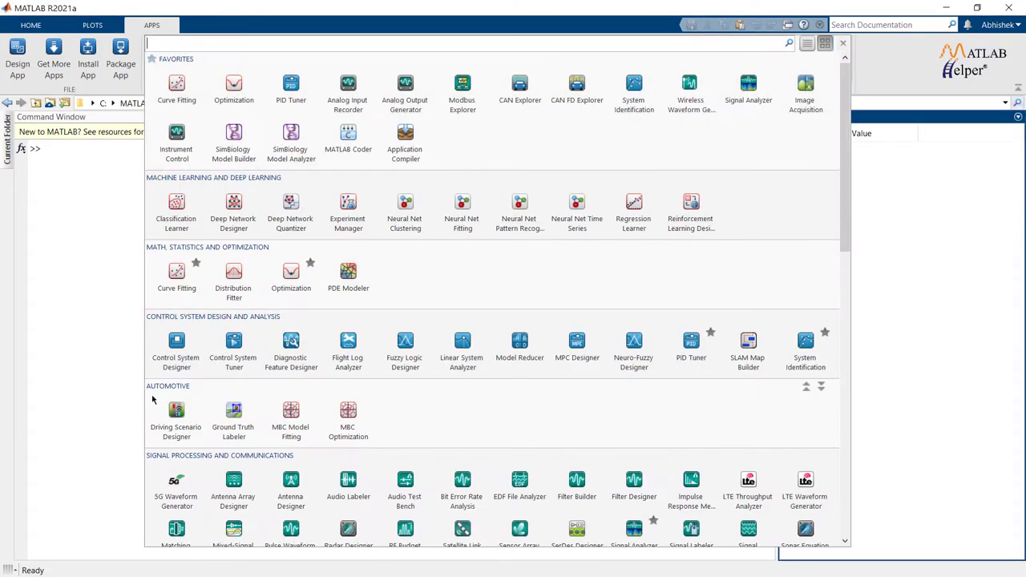
click(178, 422)
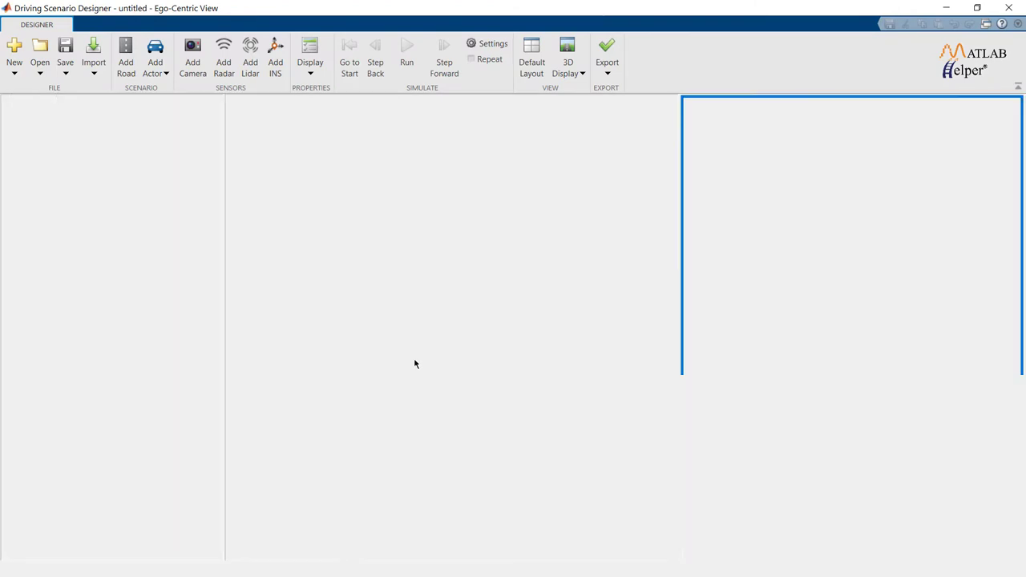
Step: Draw a vertical road with centres from about x 60.5 to x -10.3
click(126, 67)
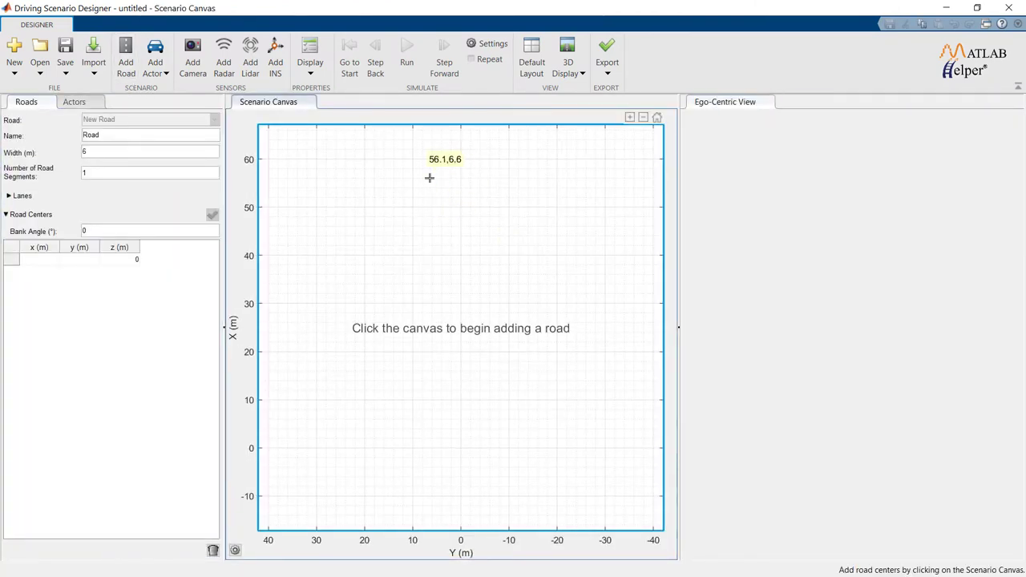
click(411, 157)
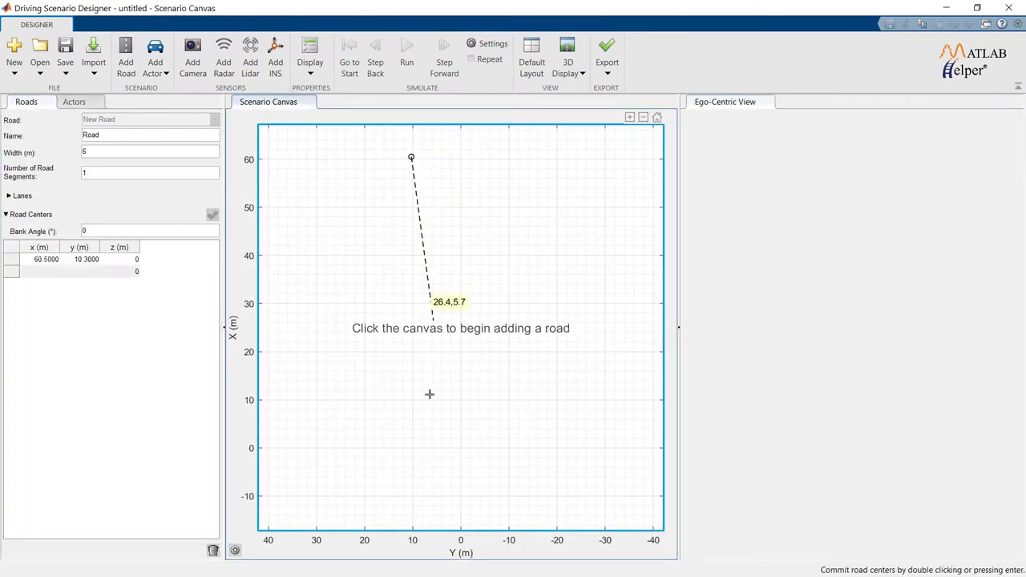
click(412, 496)
click(413, 497)
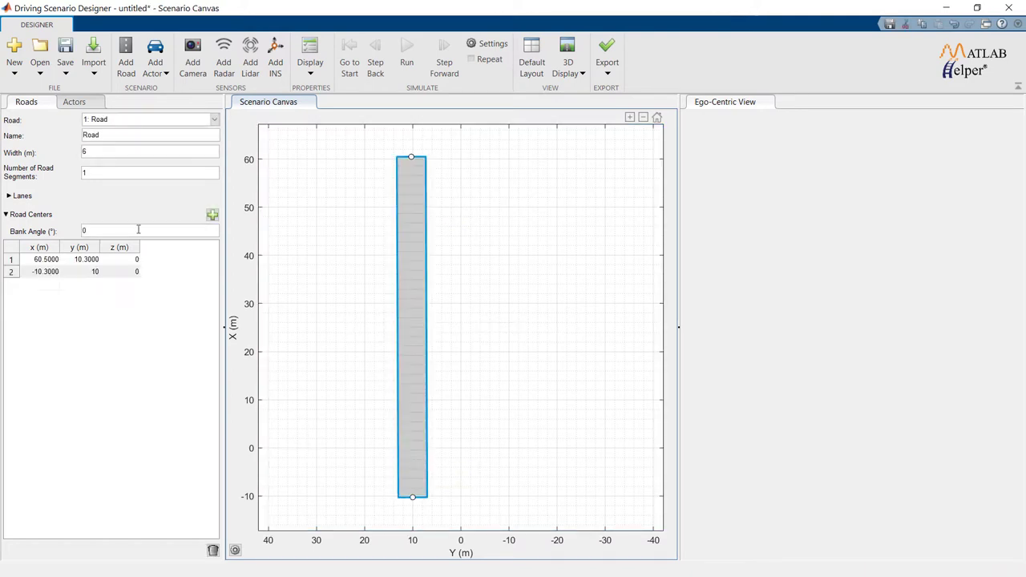
Step: Give the road 2 lanes with a lane width of 8 m
click(20, 197)
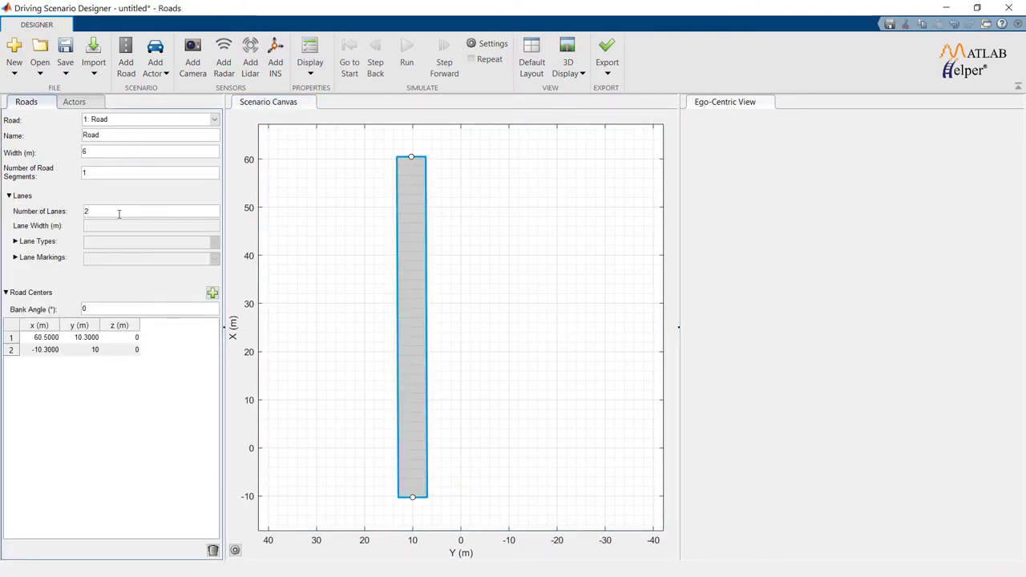
key(Return)
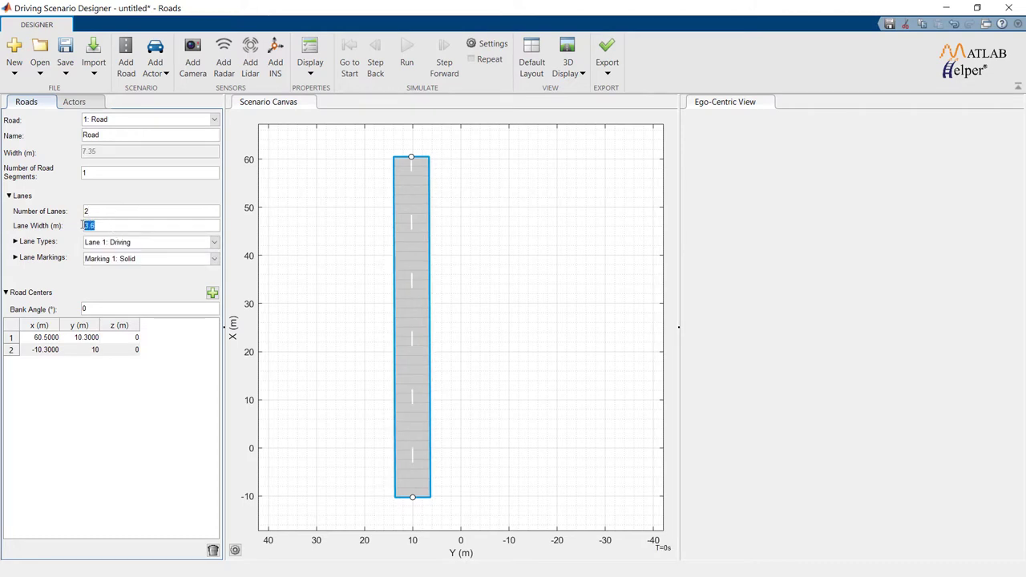
click(84, 225)
text(8)
key(Return)
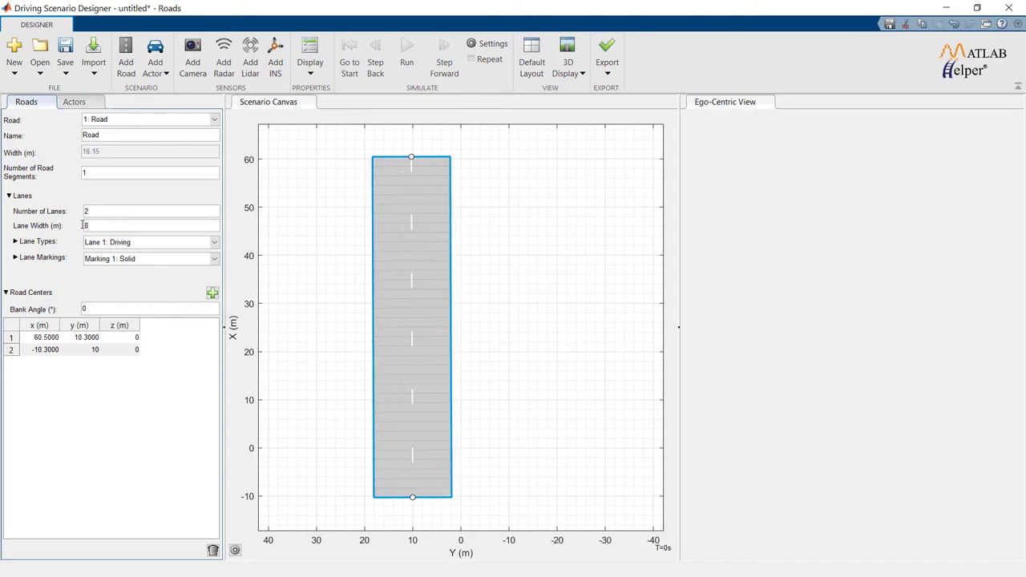
click(127, 64)
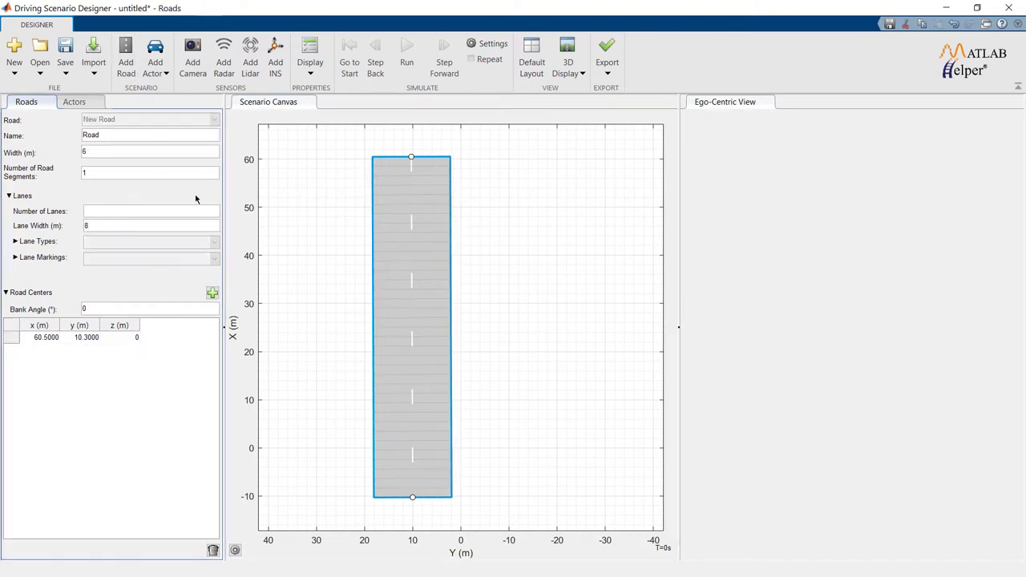
Step: Draw Road1 horizontally across the first road and give it 2 lanes of 8 m width
click(267, 302)
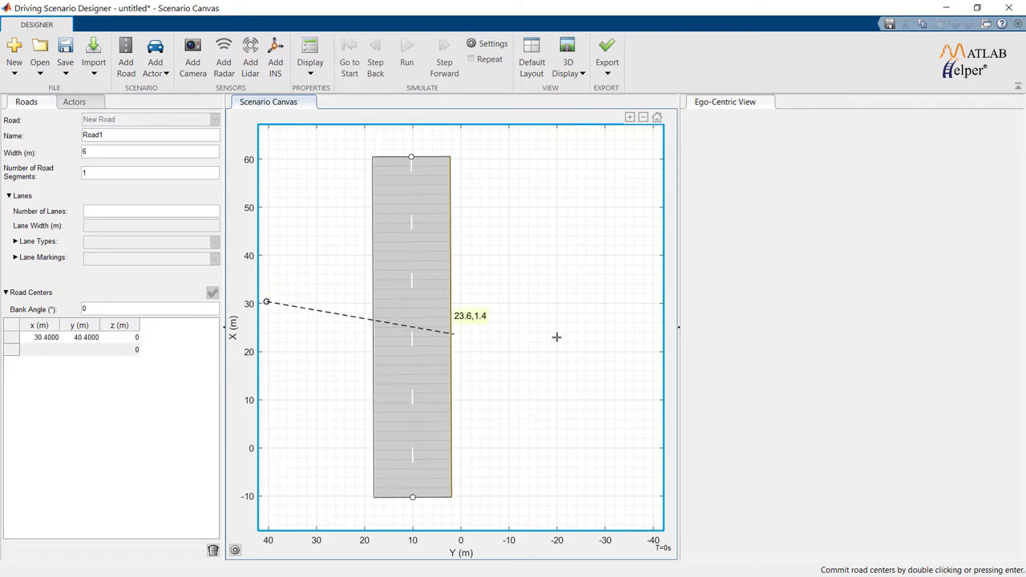
double_click(617, 303)
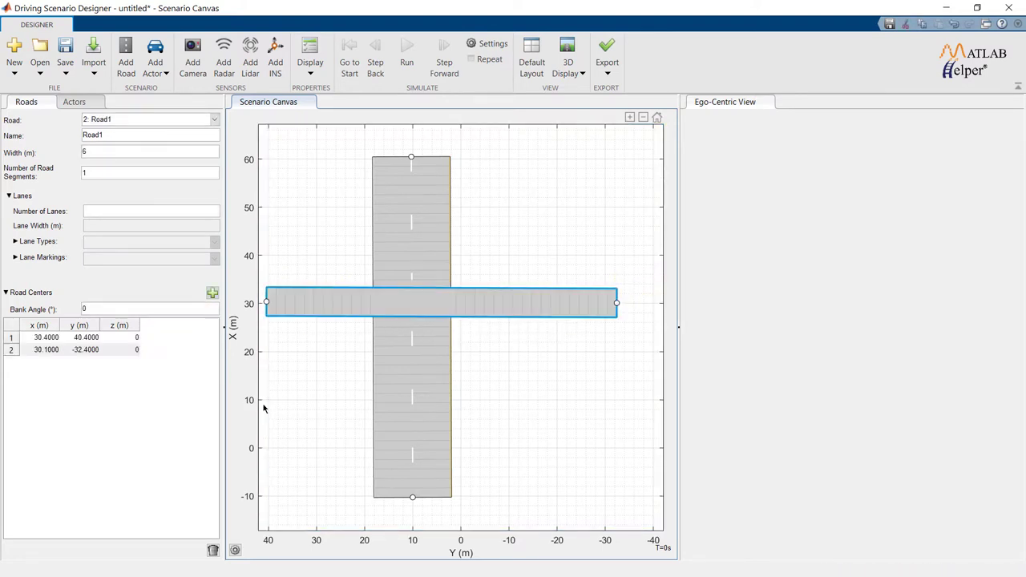
click(191, 212)
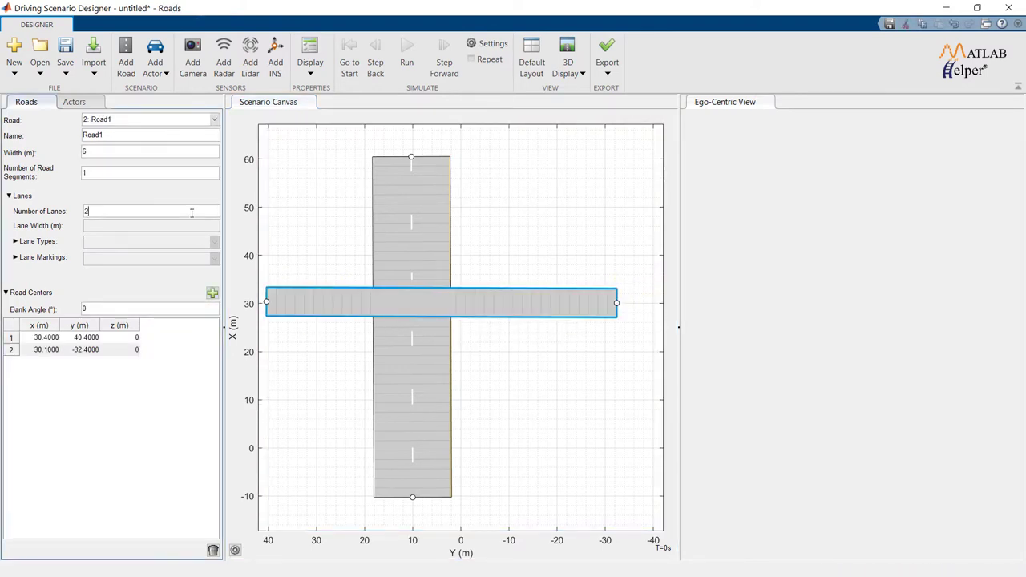
text(2)
key(Return)
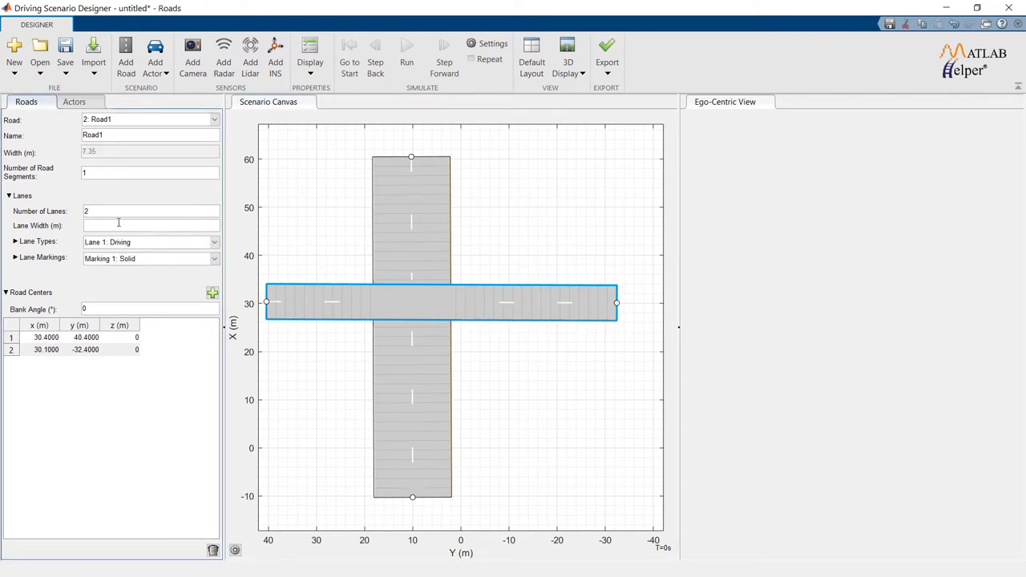
click(119, 223)
text(8)
key(Return)
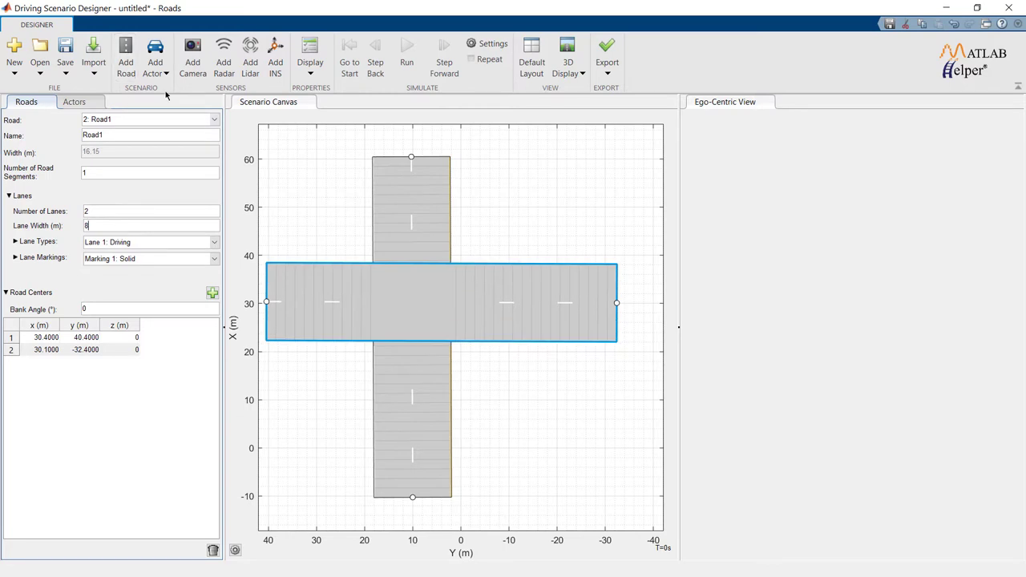
Step: Add a car at the bottom of the vertical road as the ego vehicle
click(163, 73)
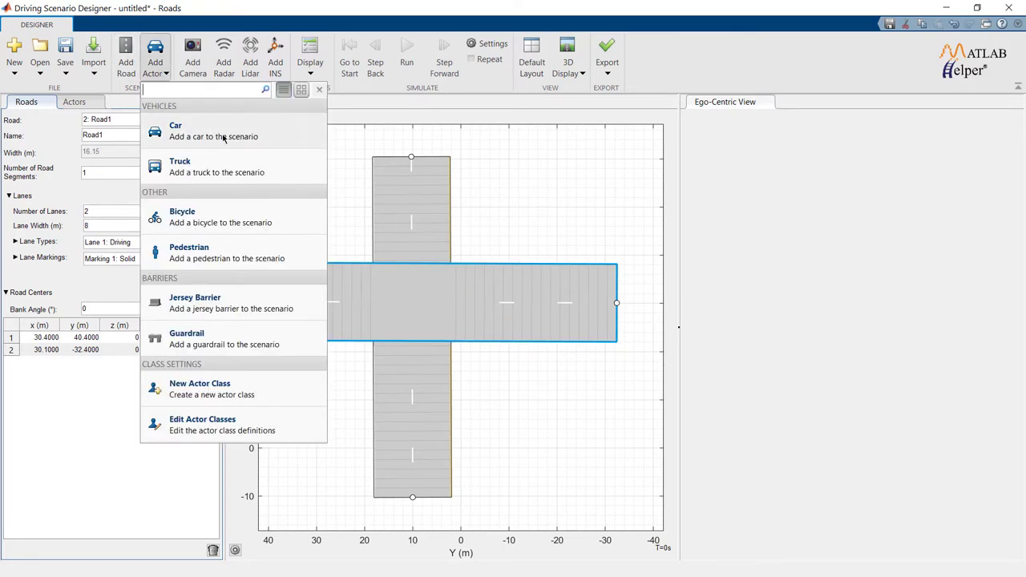
click(238, 138)
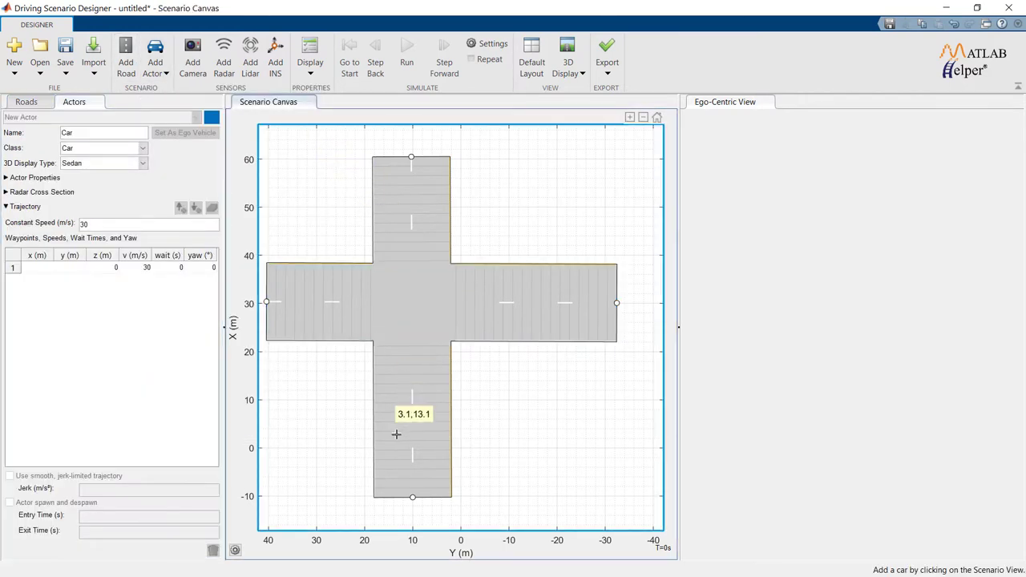
click(392, 434)
Step: Give the ego car a five-waypoint path north through the crossroads to about x 61.1
right_click(393, 435)
click(429, 440)
click(392, 349)
click(392, 252)
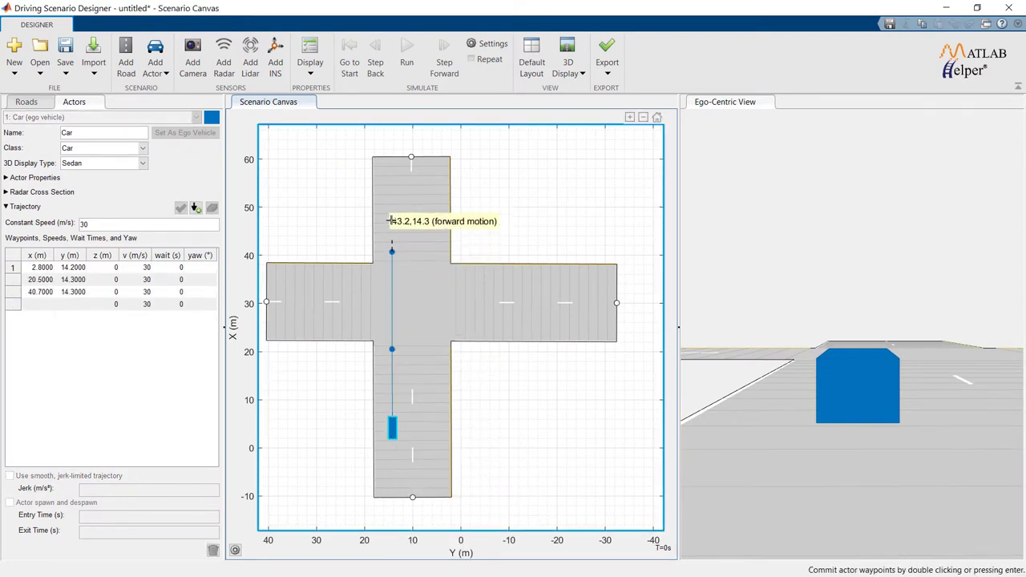
click(386, 176)
double_click(388, 154)
right_click(387, 154)
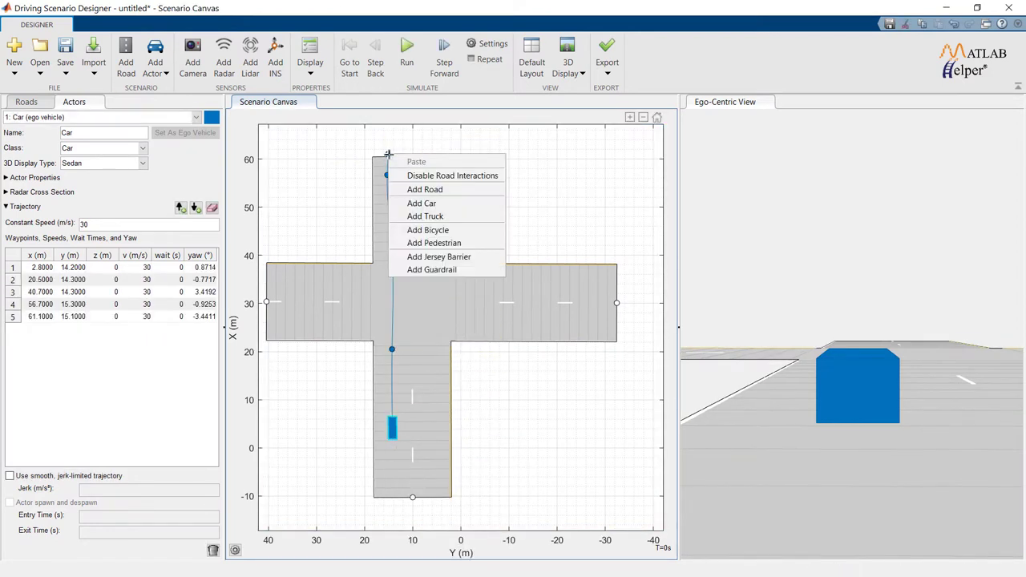
click(281, 132)
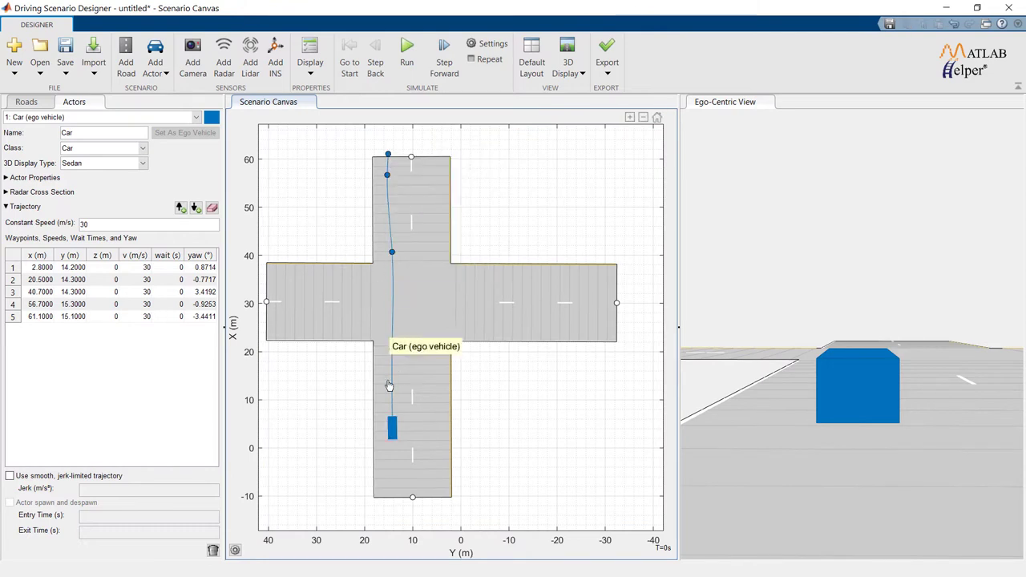
click(99, 220)
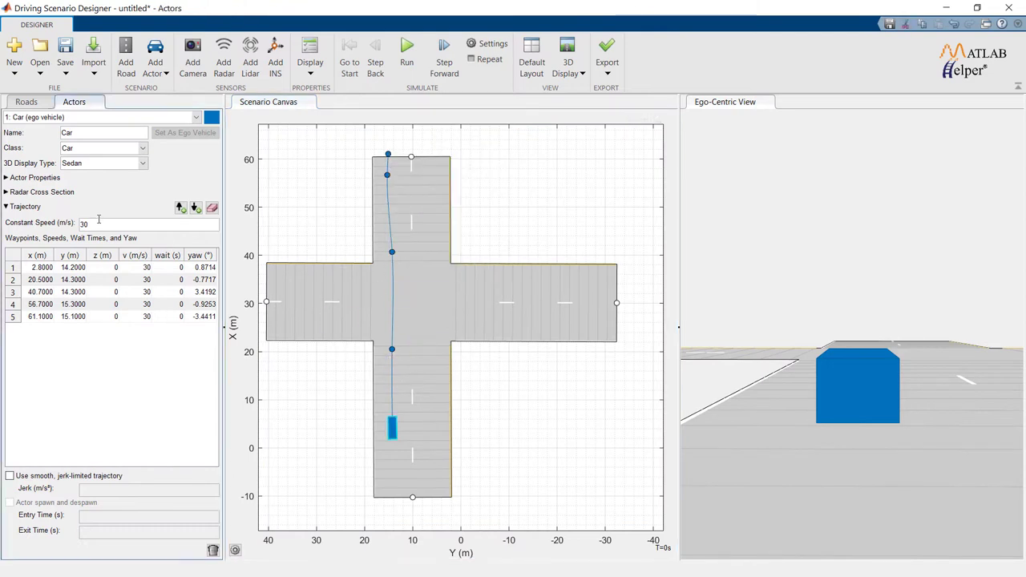
Step: Add a car on the ego path at x 24.1 and a box truck in the other lane near x 7.3
click(154, 65)
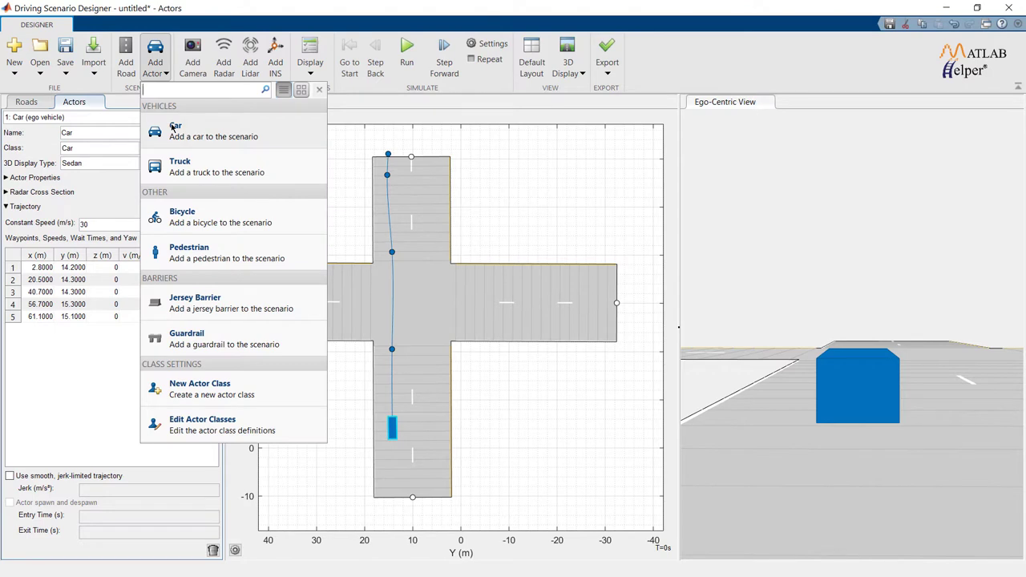
click(174, 129)
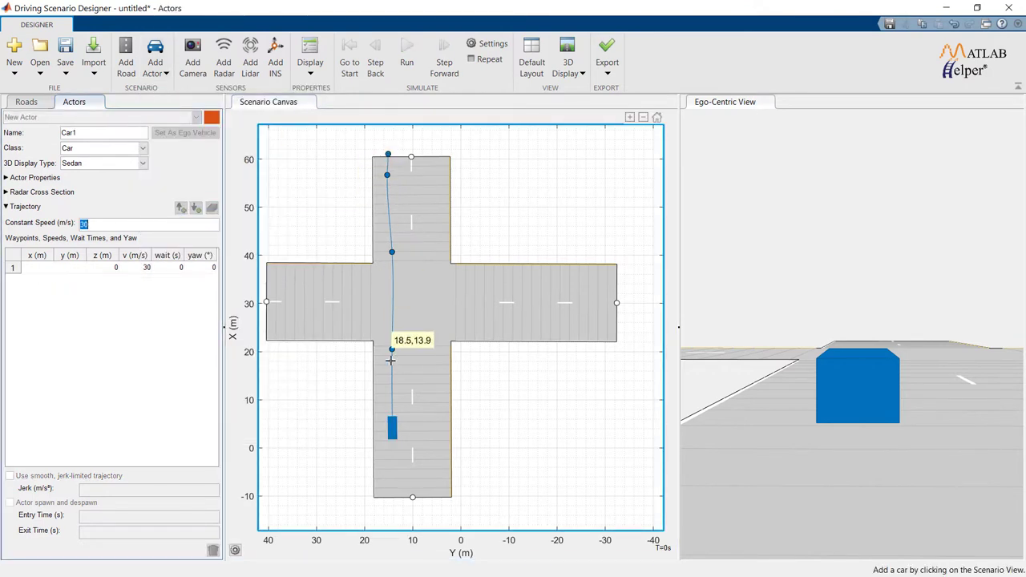
click(389, 316)
click(155, 65)
click(193, 165)
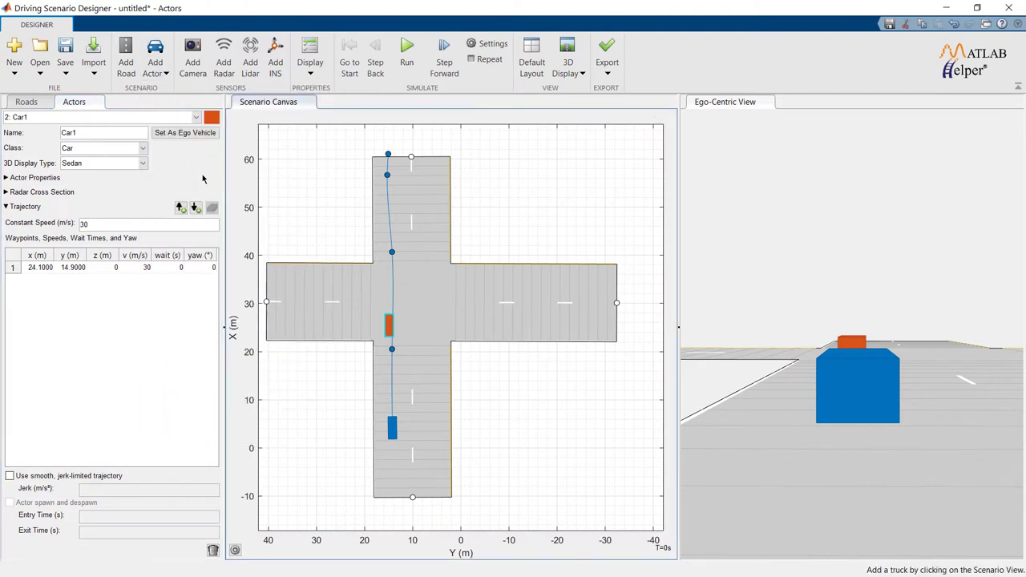
click(432, 413)
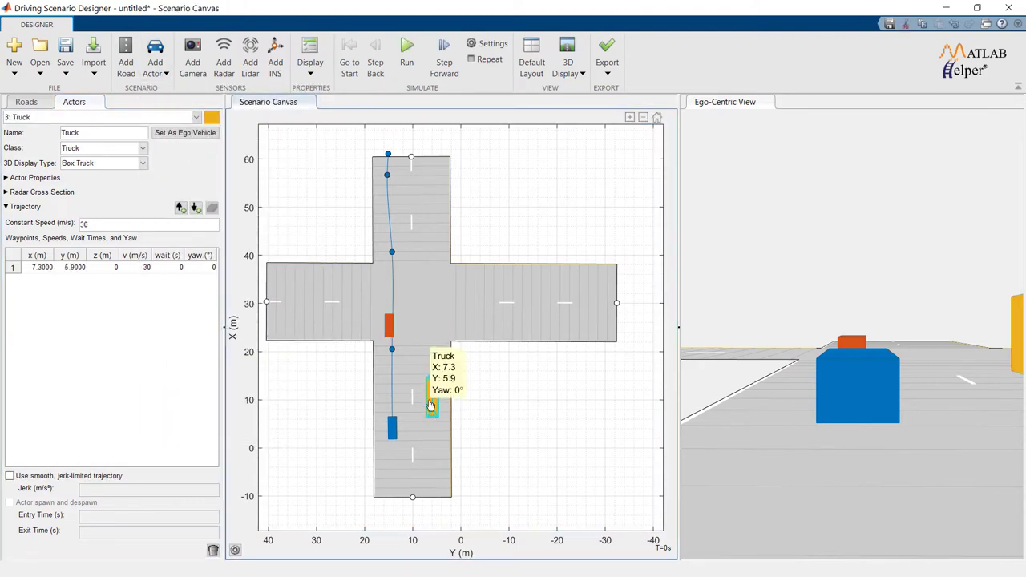
Step: Add a car in the other lane near x 42.6 and a green car on the western road arm
click(161, 70)
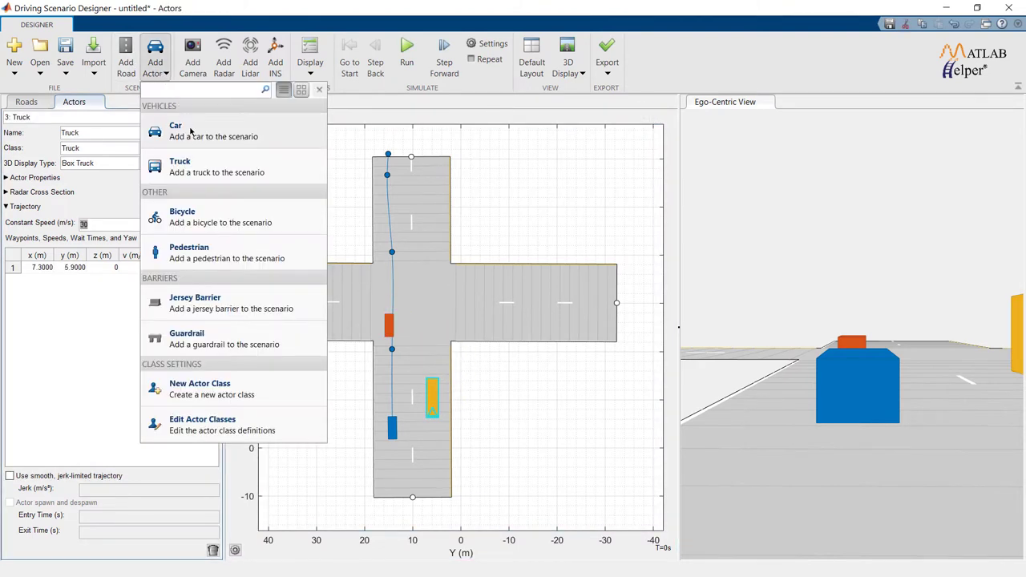
click(187, 130)
click(433, 243)
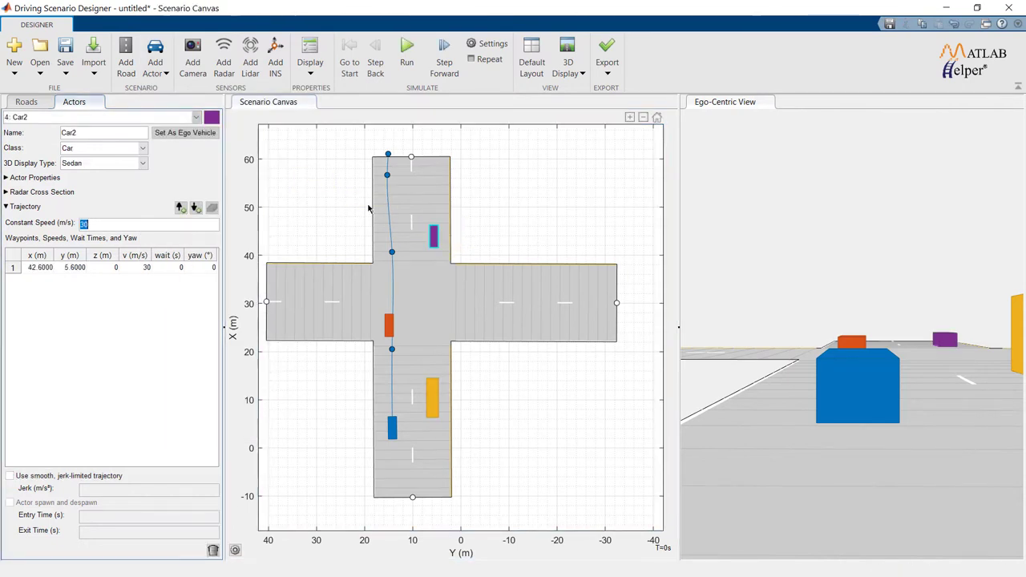
click(155, 69)
click(412, 286)
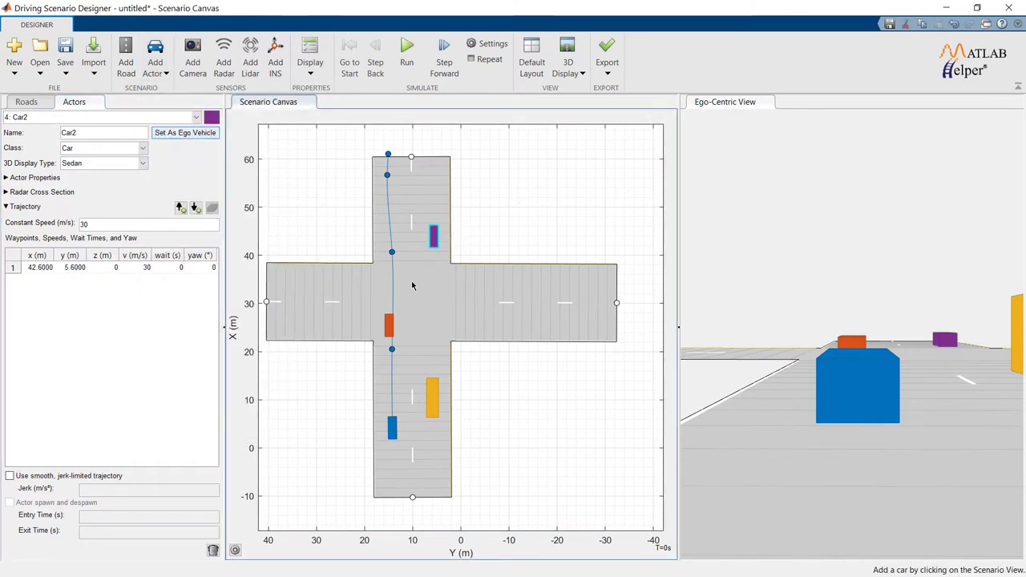
click(315, 276)
Step: Place a bicycle on the eastern arm of the crossroad
click(166, 72)
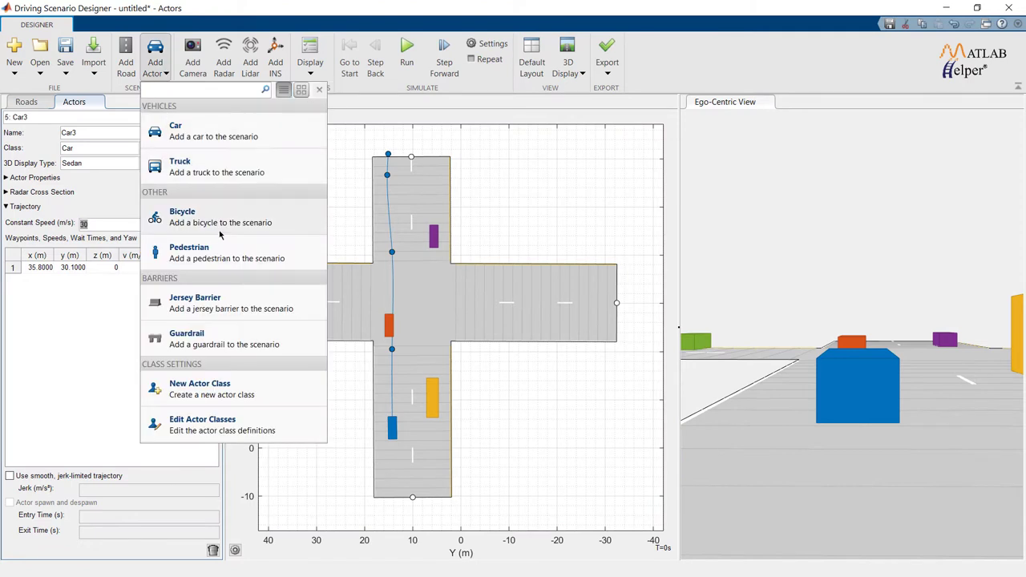
click(223, 215)
click(510, 321)
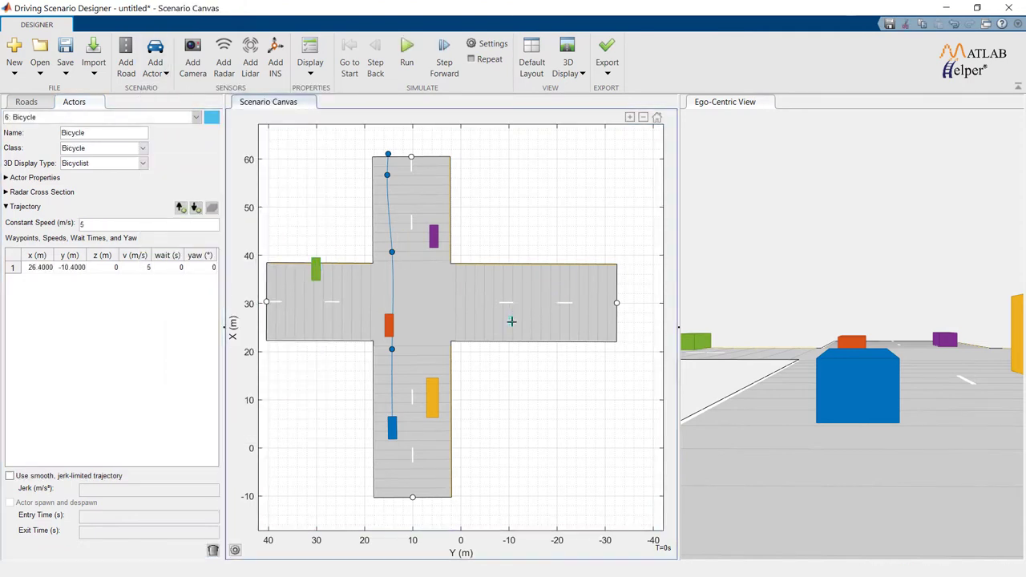
Step: Add forward waypoint paths heading south for the truck and the purple car
right_click(434, 395)
click(461, 398)
click(438, 478)
double_click(436, 511)
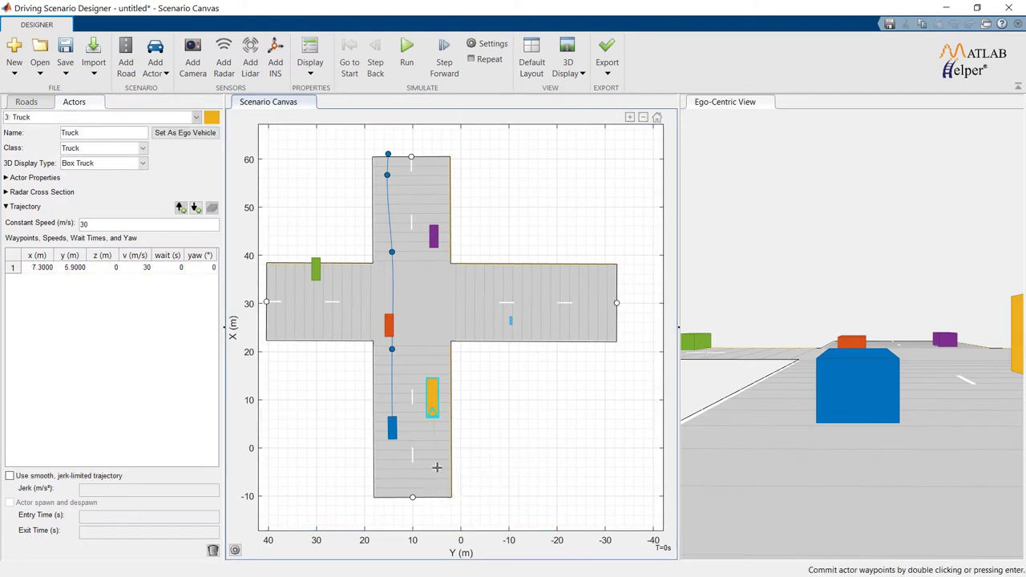
right_click(434, 240)
click(458, 248)
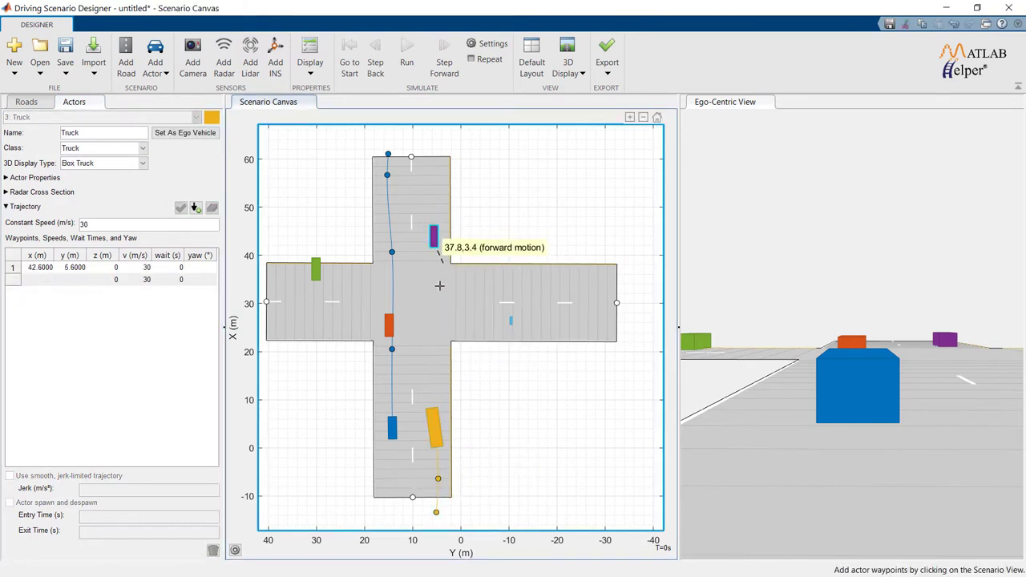
click(431, 316)
click(435, 374)
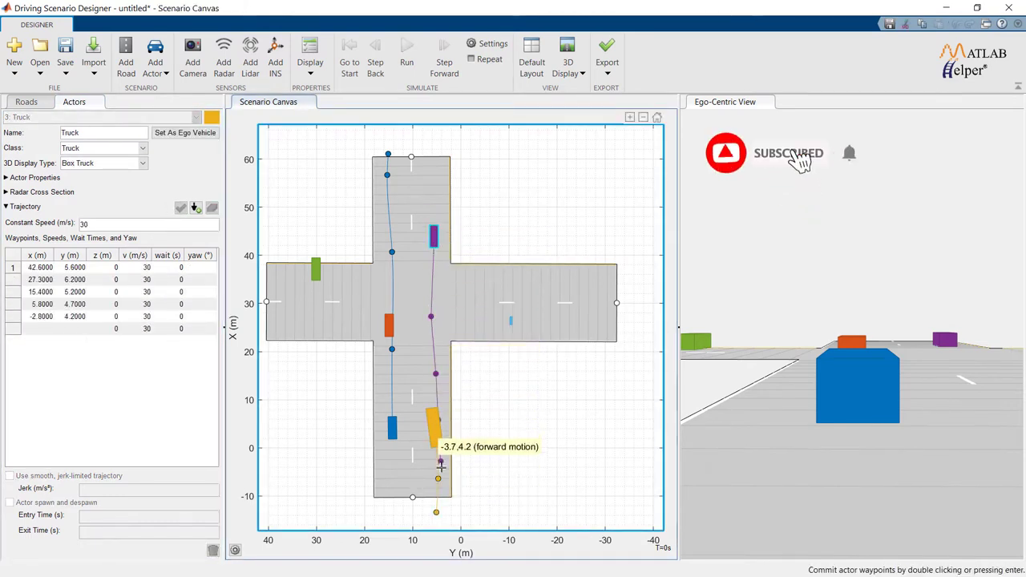
double_click(439, 462)
Step: Give the bicycle a waypoint path across the intersection
right_click(441, 416)
click(474, 503)
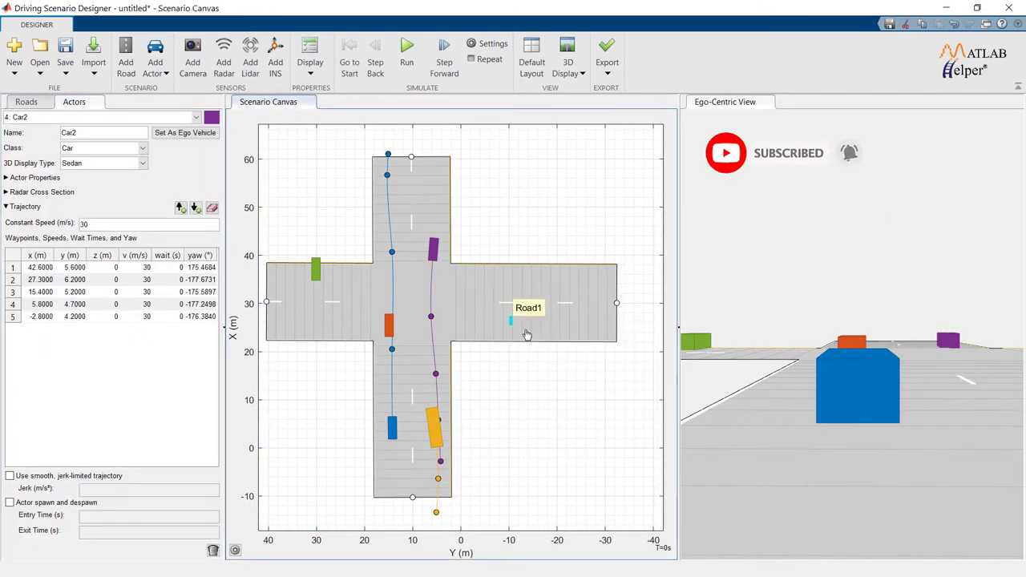
click(290, 313)
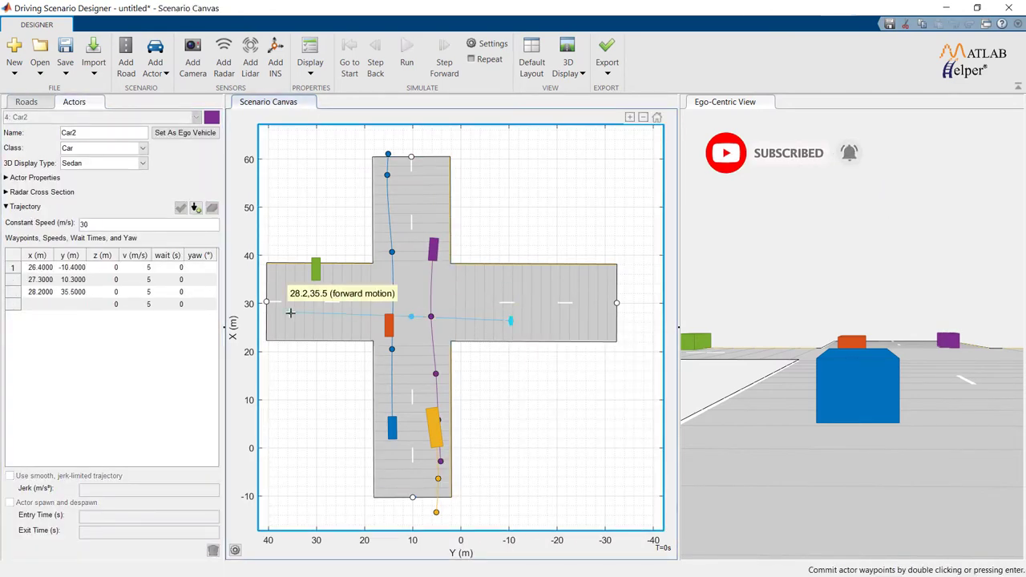
right_click(294, 312)
Step: Give the red car a waypoint path running north to the top of the road
right_click(390, 336)
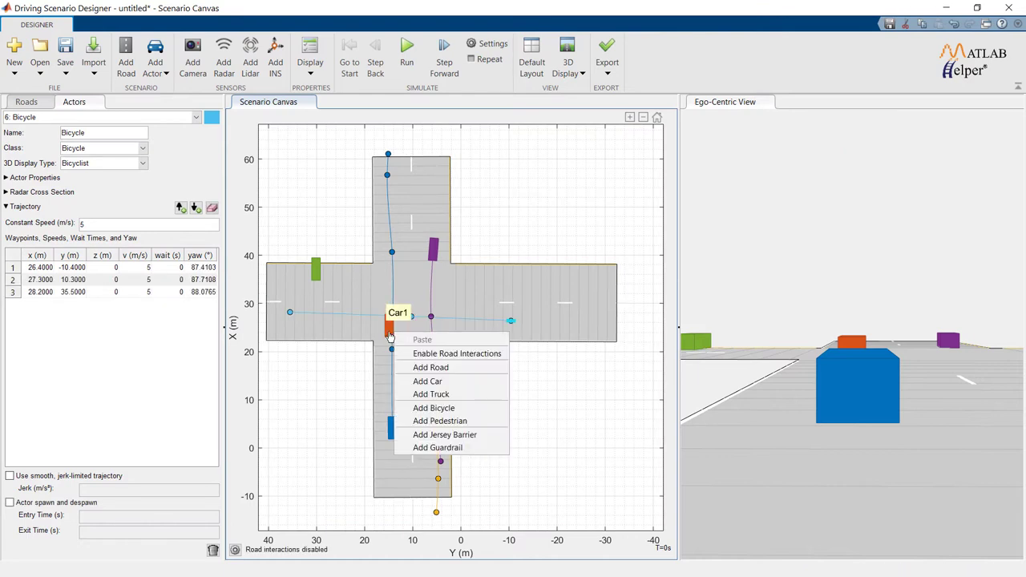
click(390, 325)
right_click(391, 329)
click(436, 393)
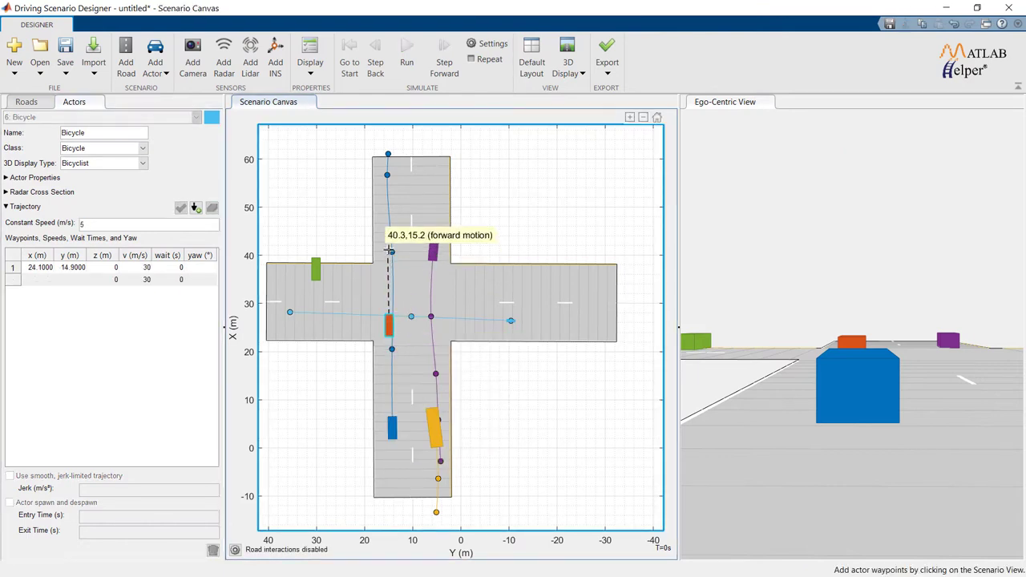
click(388, 249)
click(392, 170)
click(389, 153)
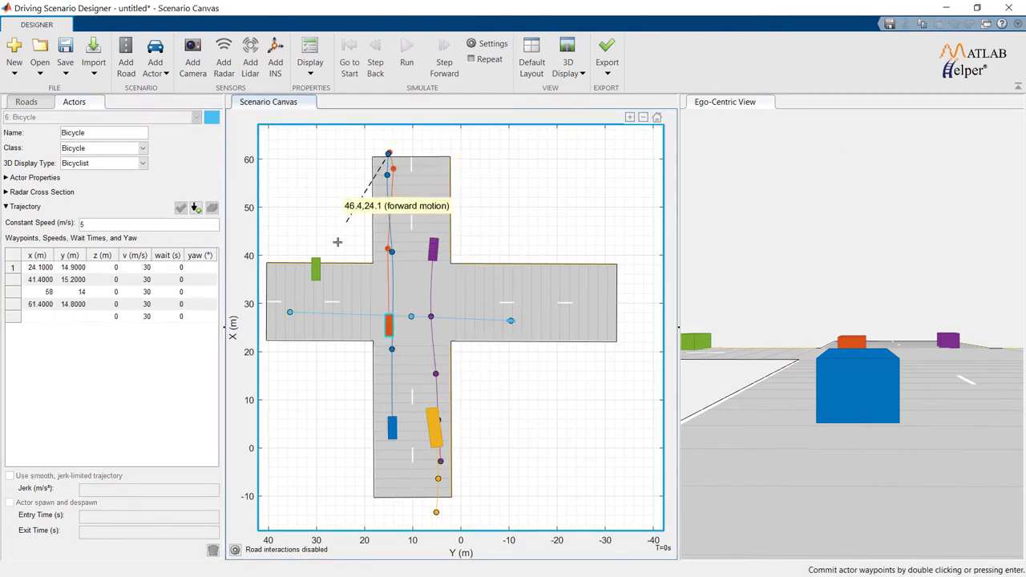
key(Return)
right_click(383, 144)
Step: Add a waypoint path for the green car along Road1 and run the simulation
right_click(316, 275)
click(342, 284)
right_click(621, 279)
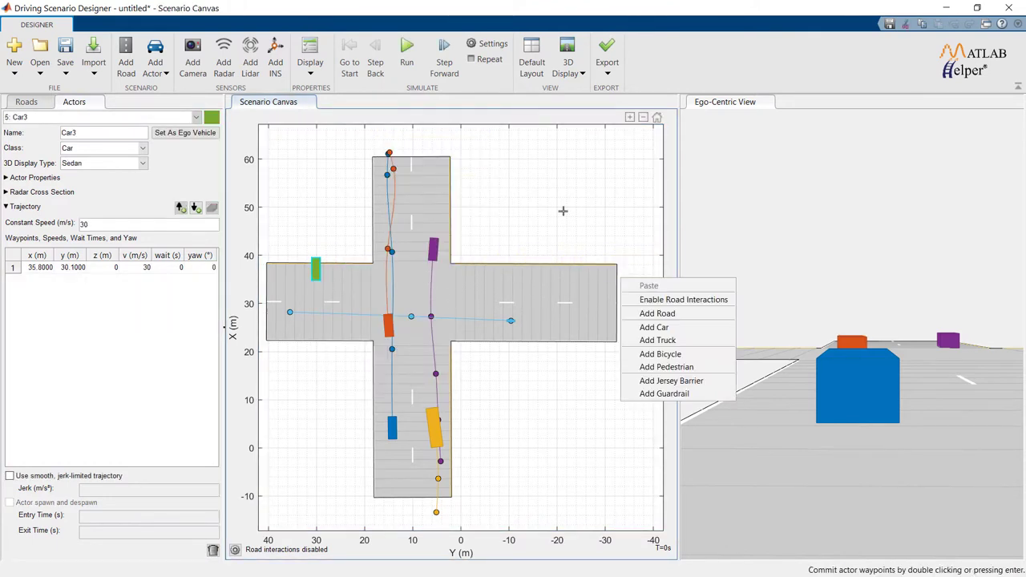
click(406, 62)
click(840, 357)
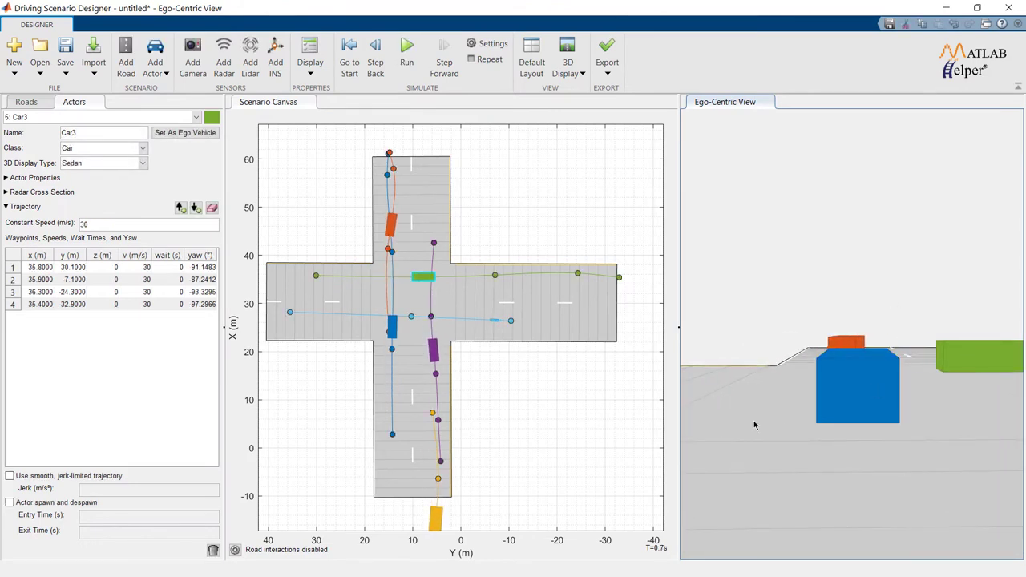
Step: Stop the simulation and reset it to 0 s with Go to Start
click(624, 391)
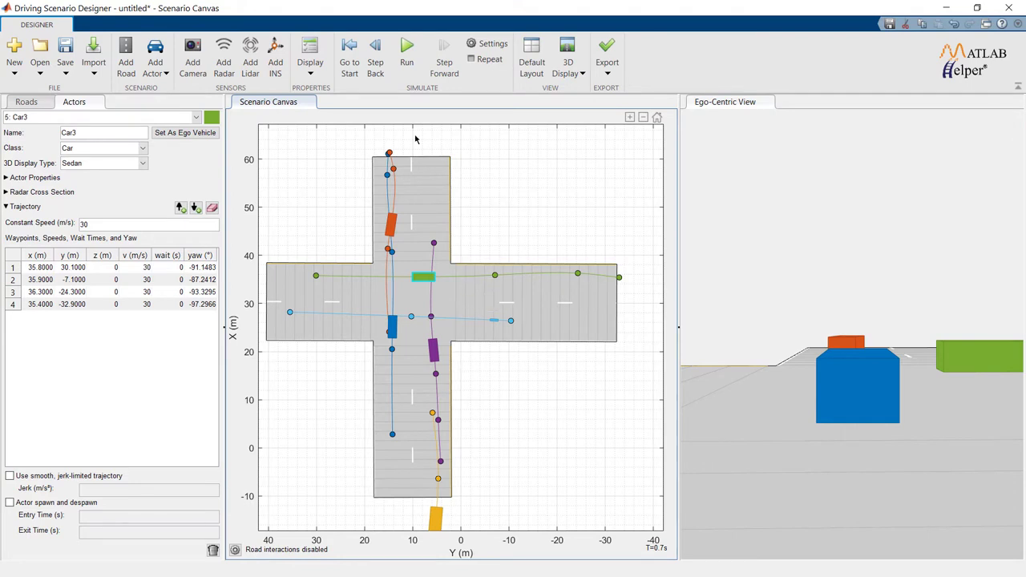
click(348, 65)
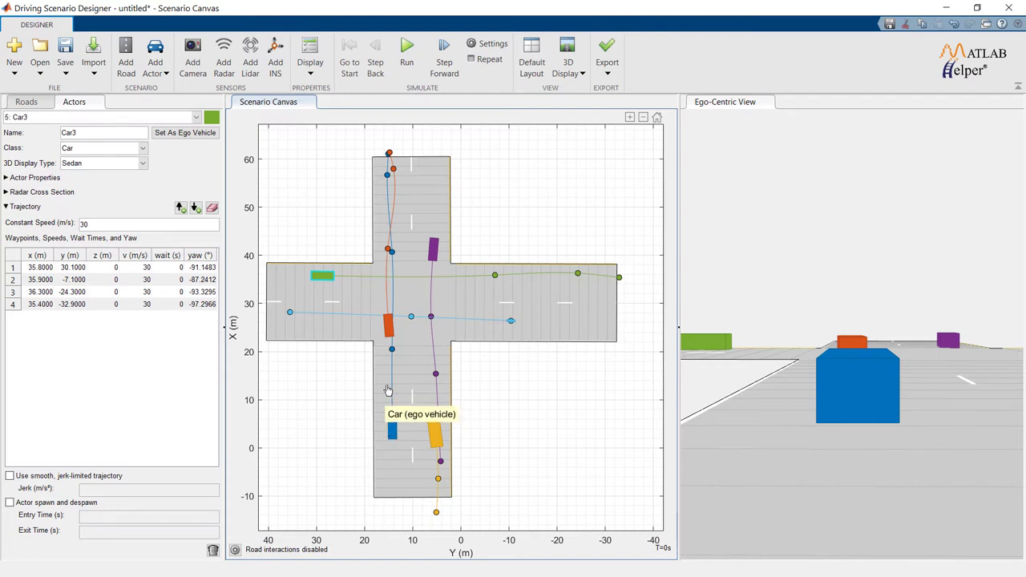
Step: Mount a vision camera at the ego car's roof front
click(265, 118)
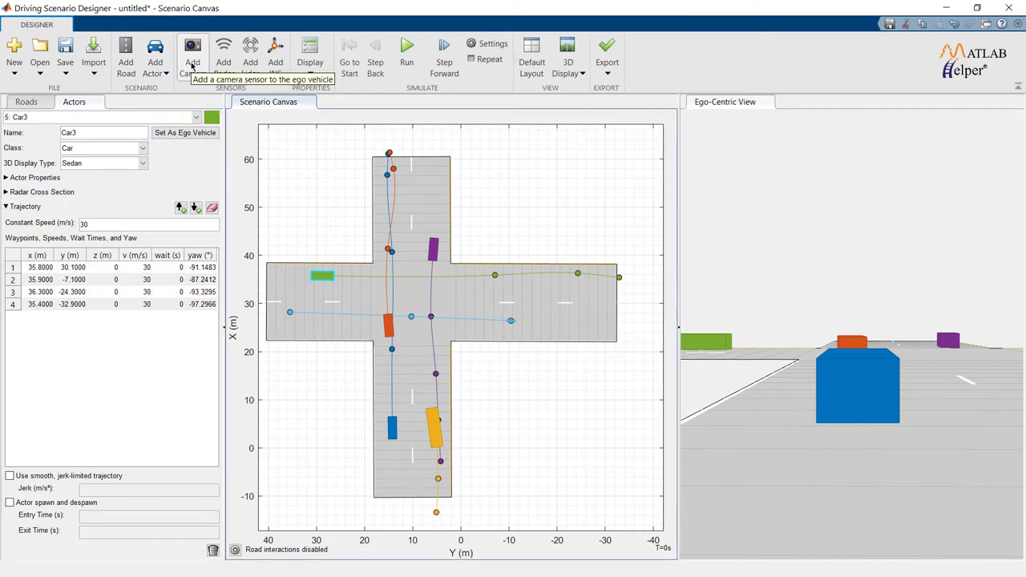
click(192, 65)
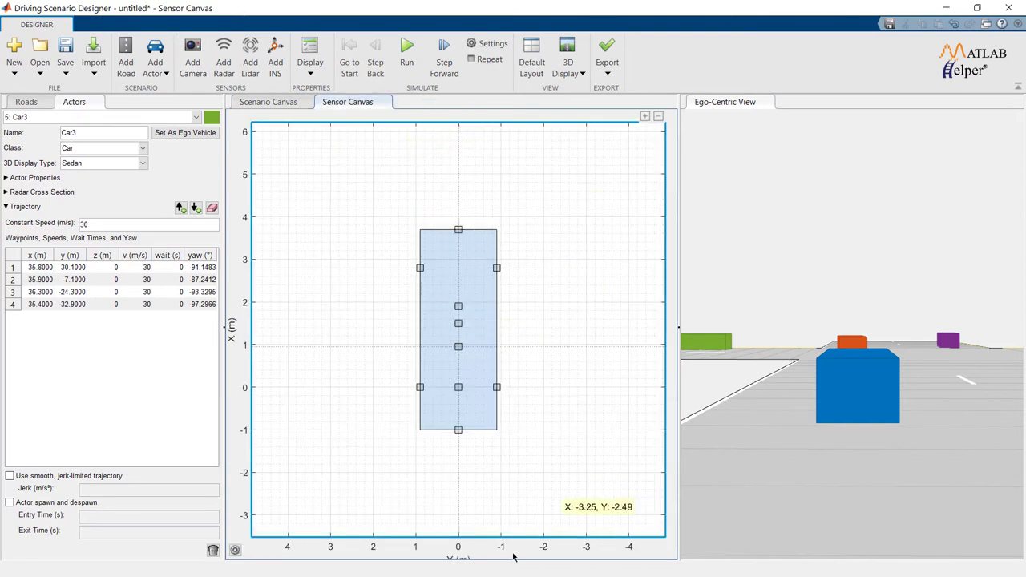
click(458, 323)
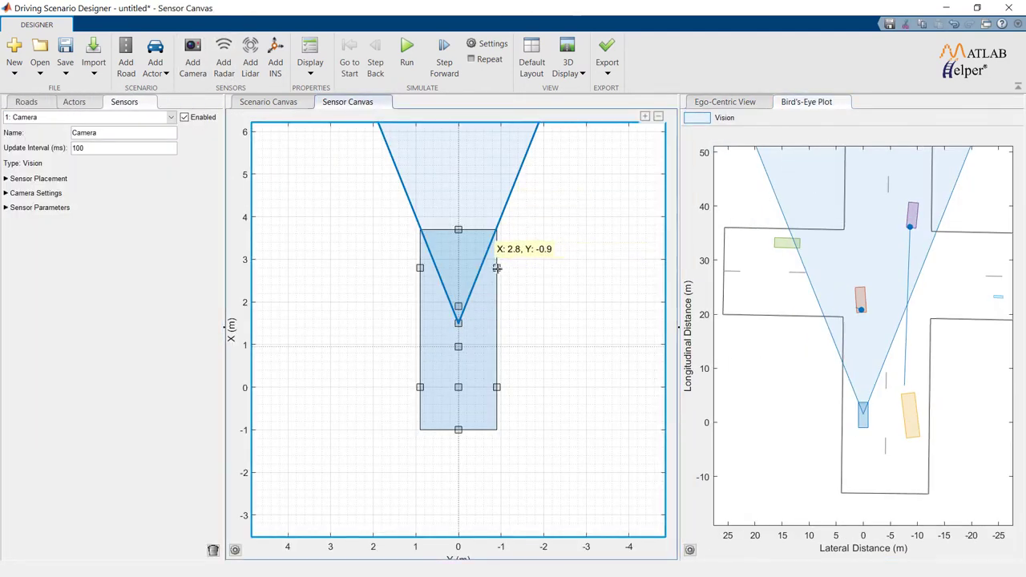
Step: Add radars on both front corners, rotating and shifting them, plus a lidar at the car's centre
click(497, 268)
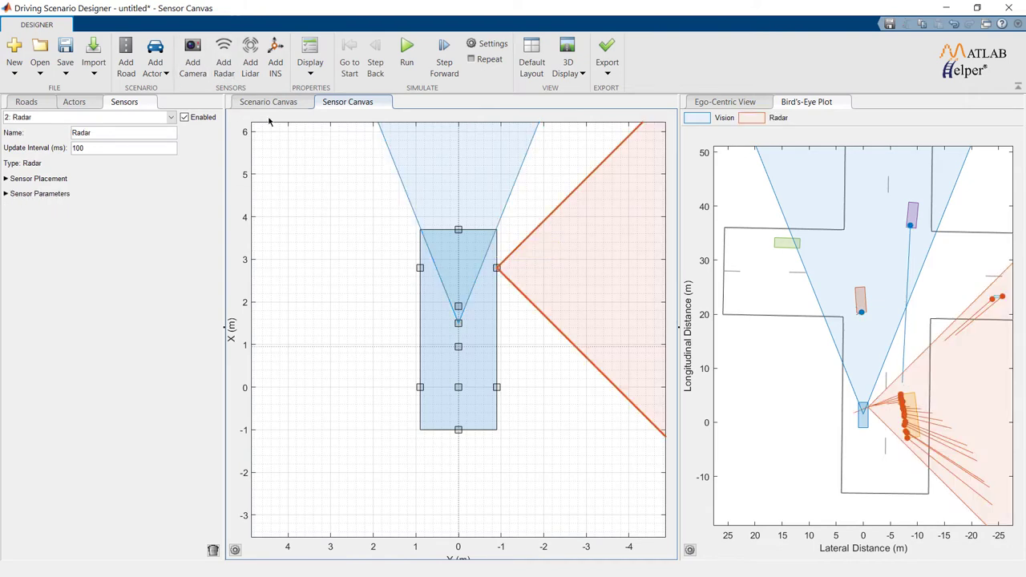
click(420, 267)
drag(380, 268, 392, 241)
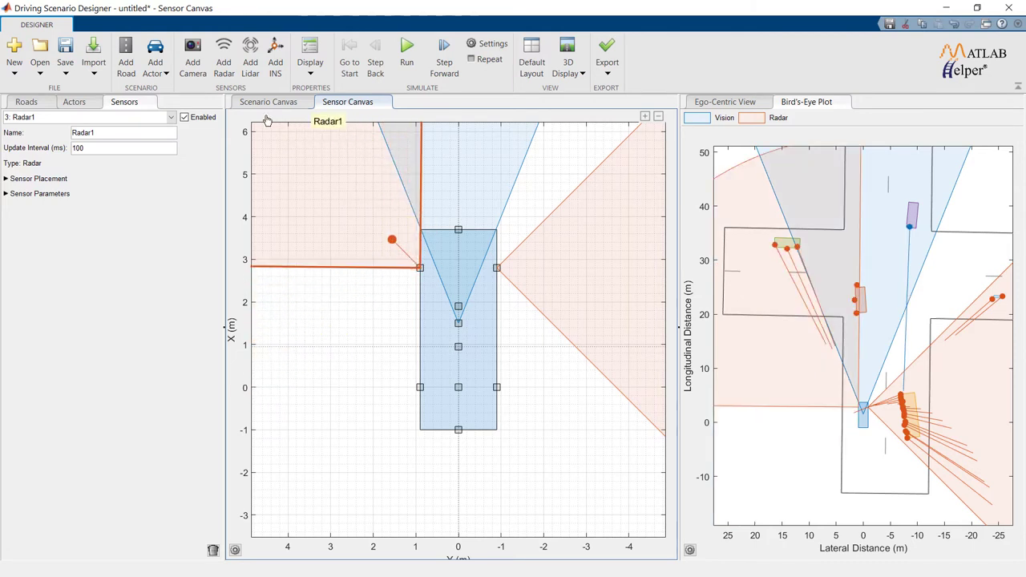
click(541, 271)
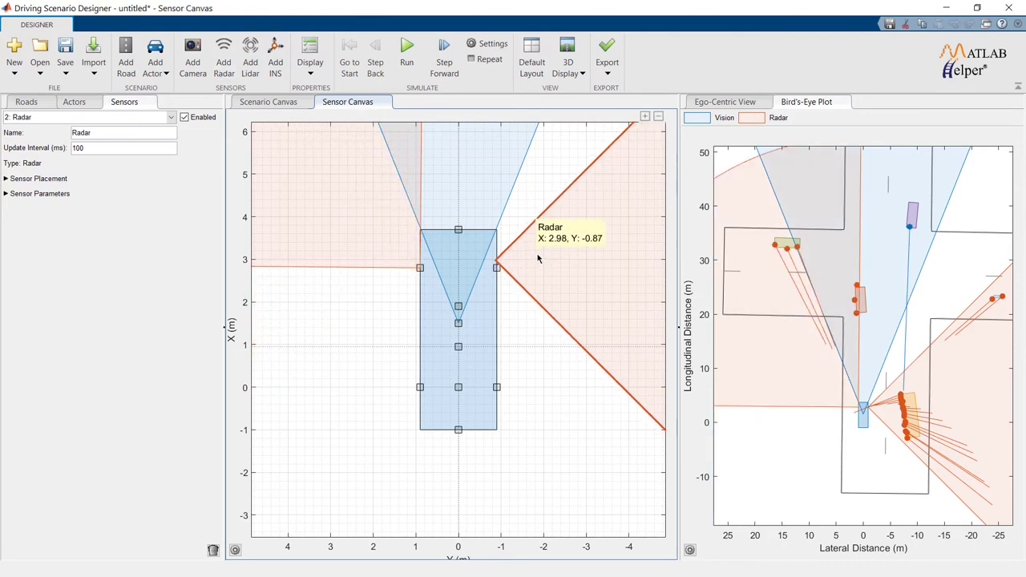
drag(539, 258, 530, 234)
mouse_move(537, 271)
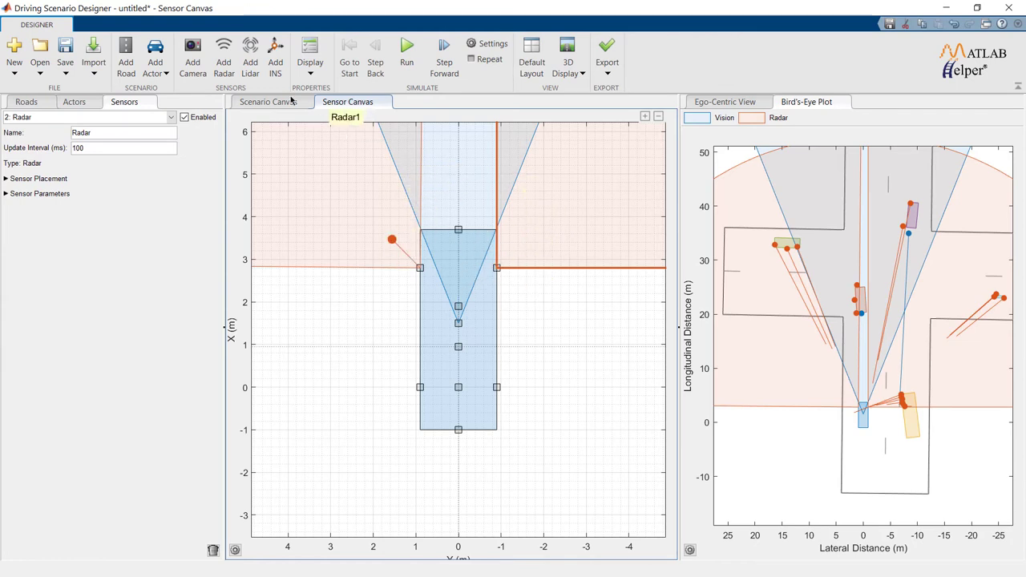
click(458, 347)
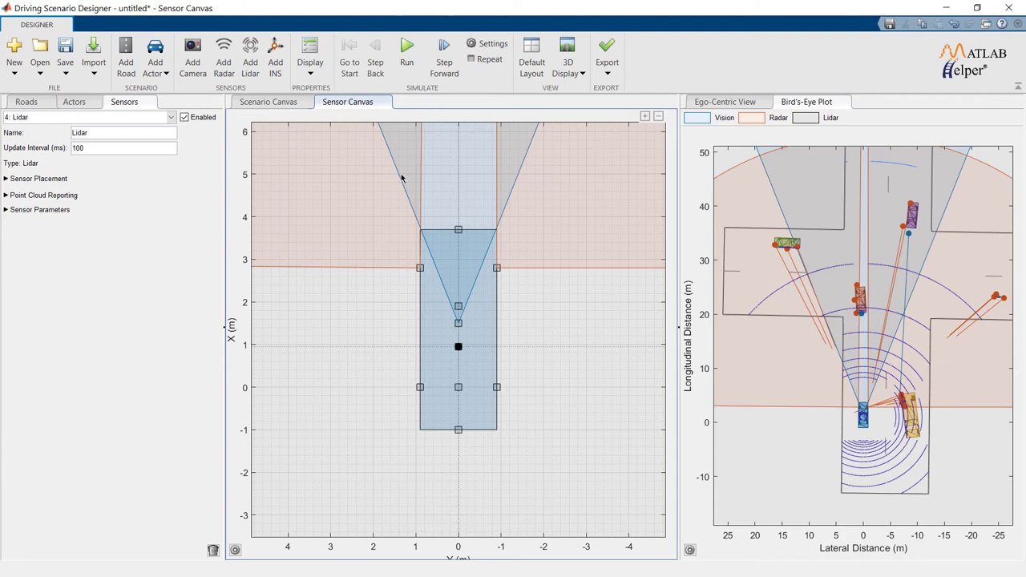
Step: Run the scenario to 0.7 s to see vision, radar and lidar detections in the bird's-eye plot
click(407, 56)
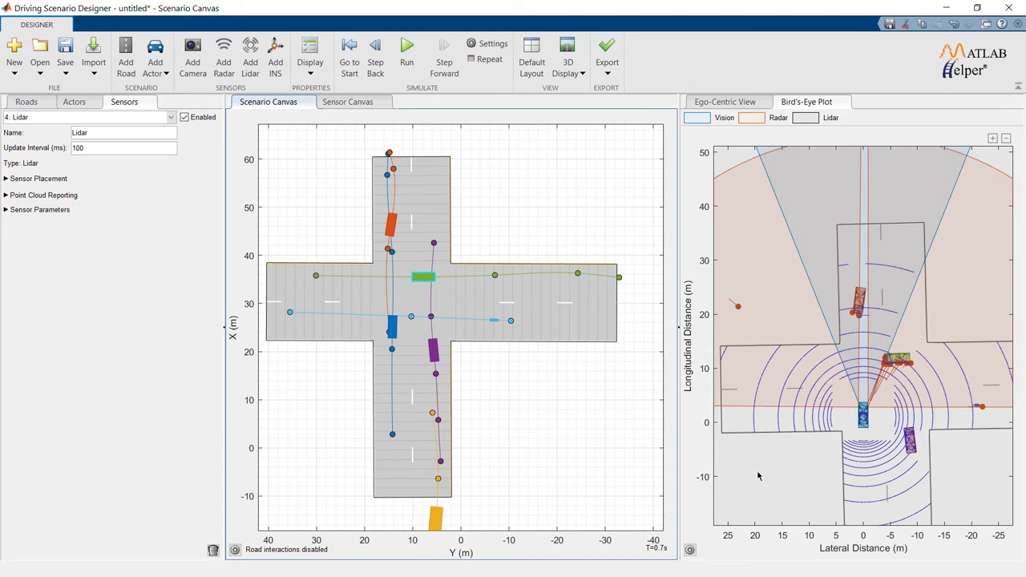
Step: Choose View Simulation in 3D Display from the 3D Display dropdown
click(568, 77)
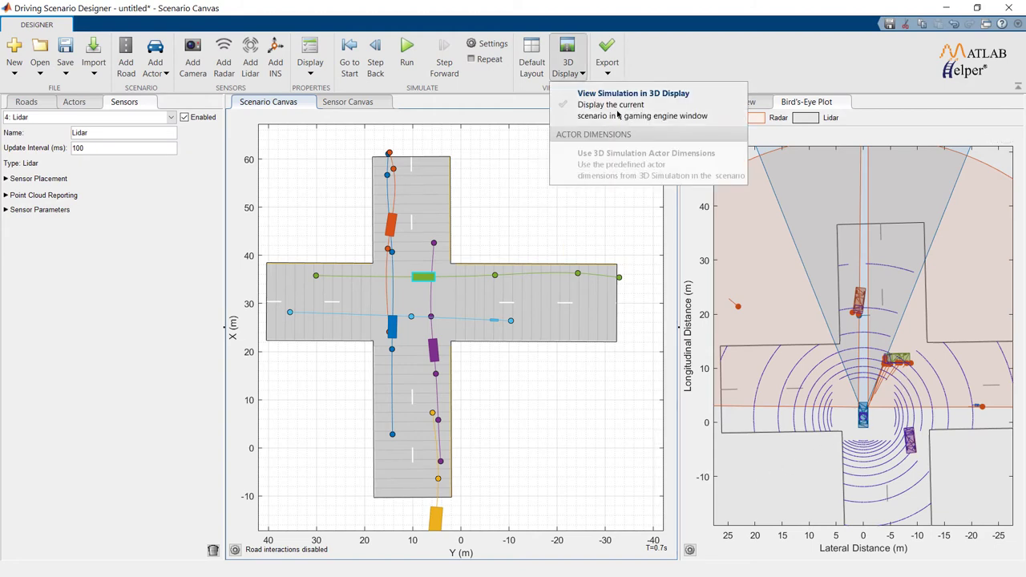
click(617, 114)
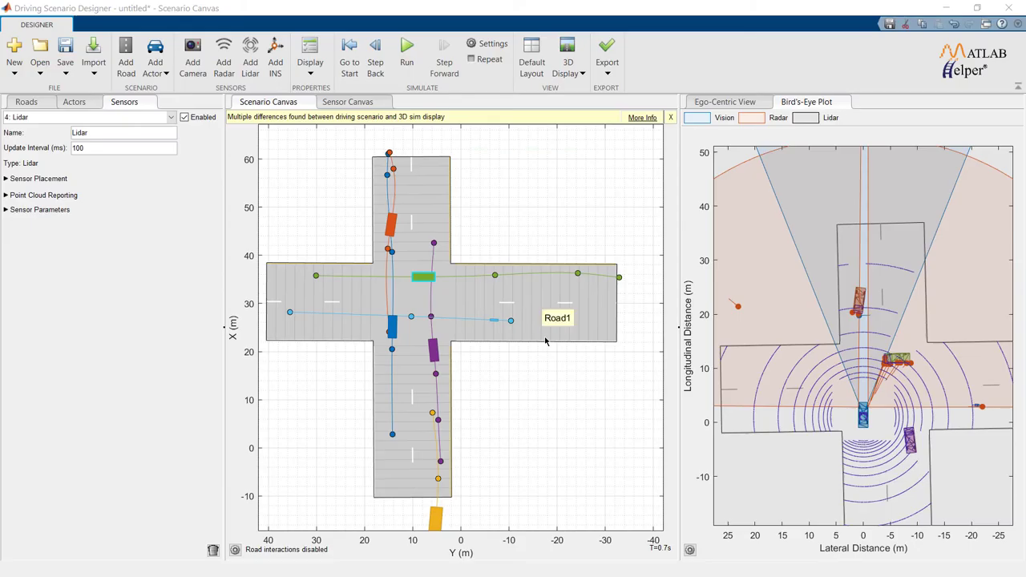
click(607, 71)
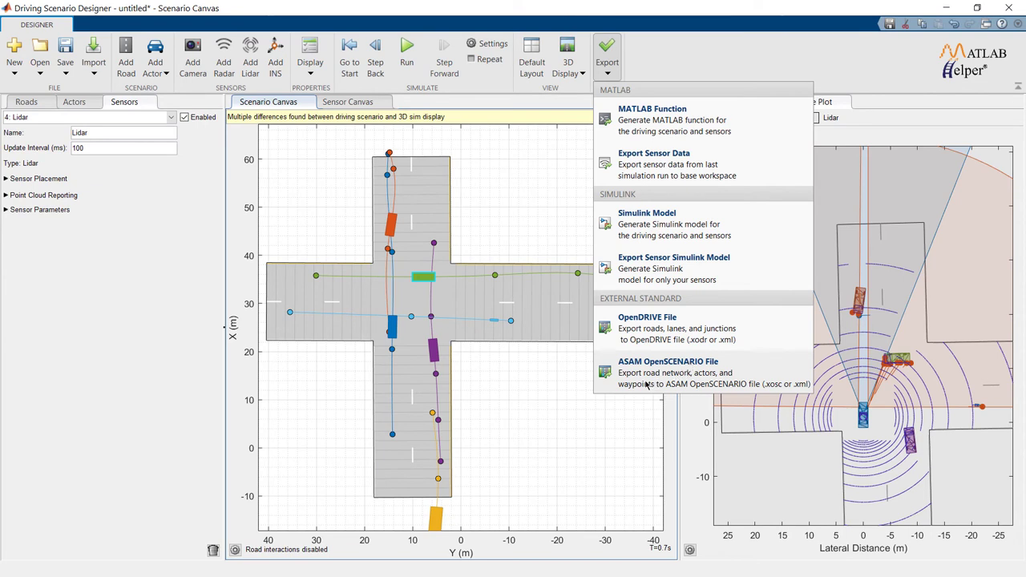
click(568, 376)
Step: Focus the sensors panel and bring up the Import dropdown's list of import sources
click(91, 112)
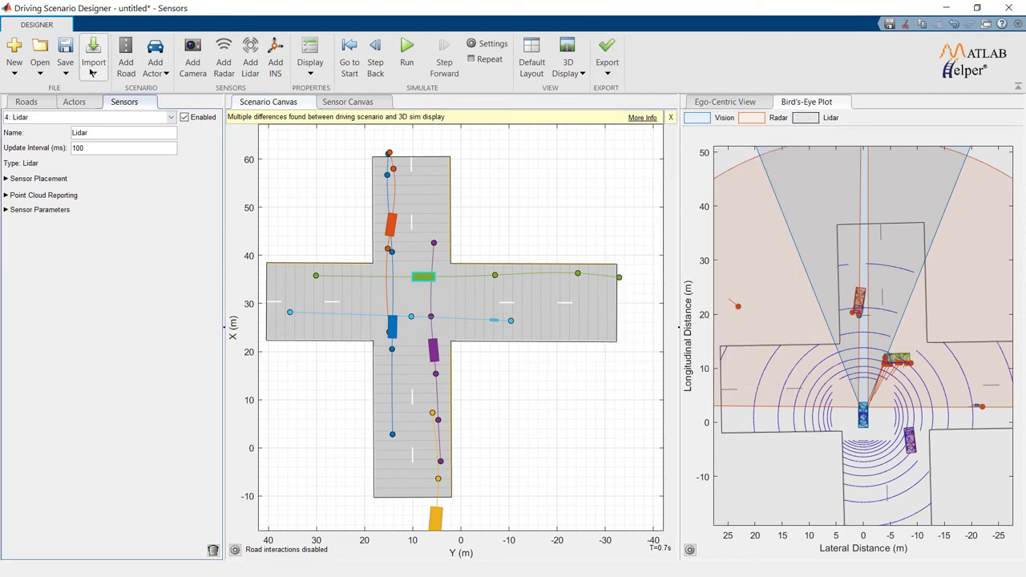
click(93, 70)
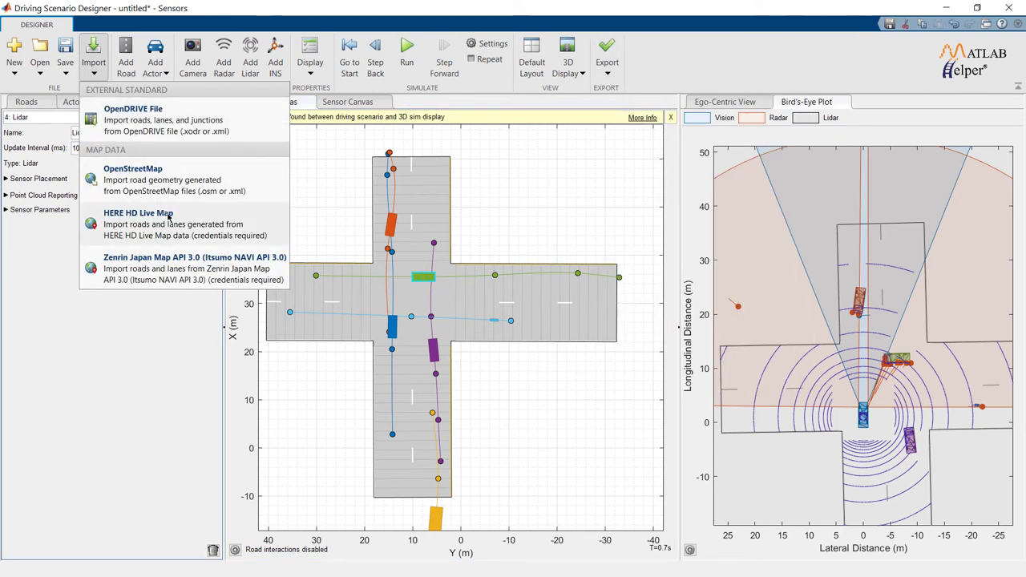